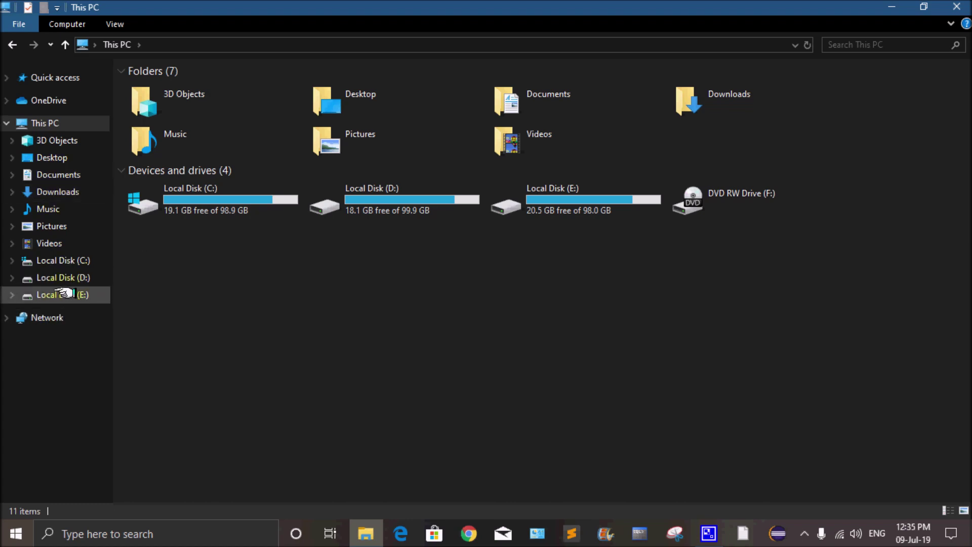
Step: Open Local Disk (E:) from the File Explorer navigation pane to list its 28 items
left_click(63, 293)
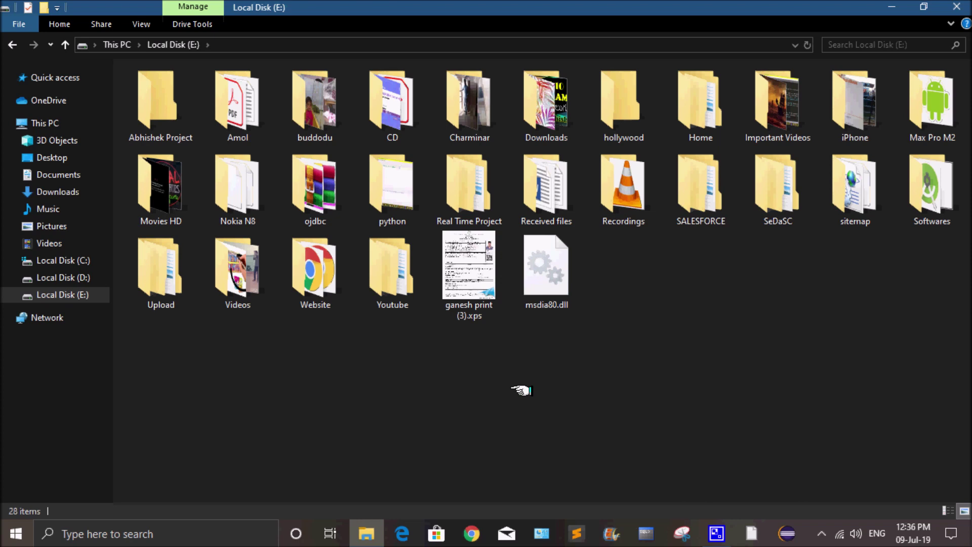
Step: Close File Explorer and bring up the Windows Settings home page with Win+I
left_click(956, 7)
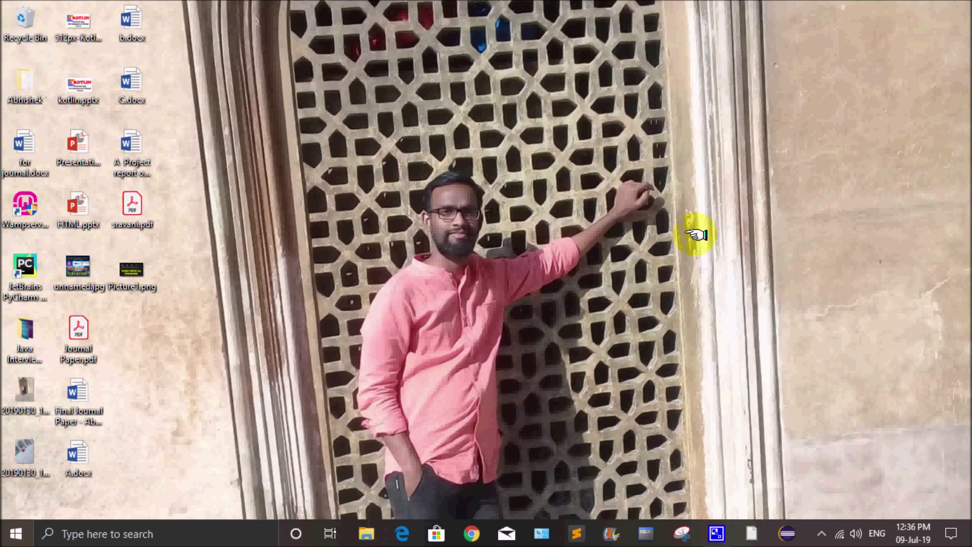
key("super+i")
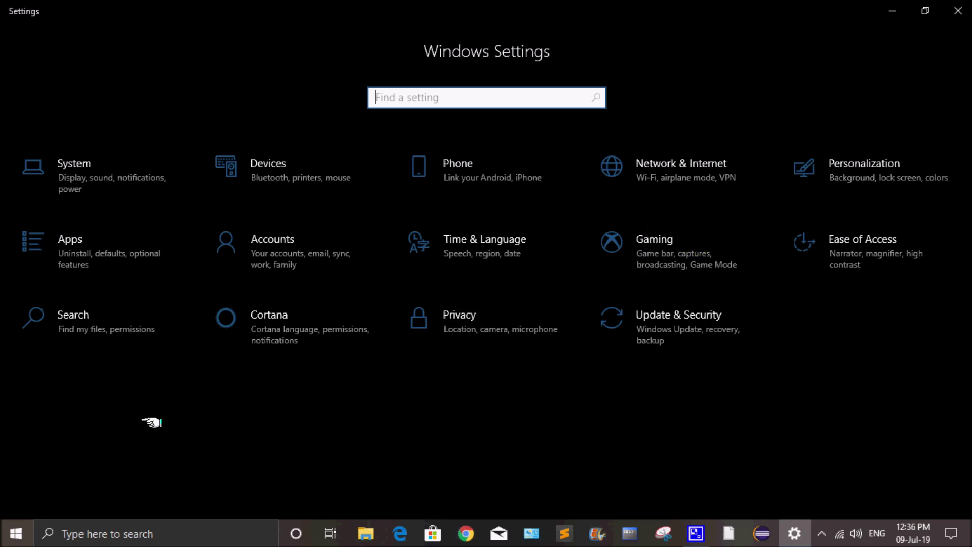
left_click(16, 535)
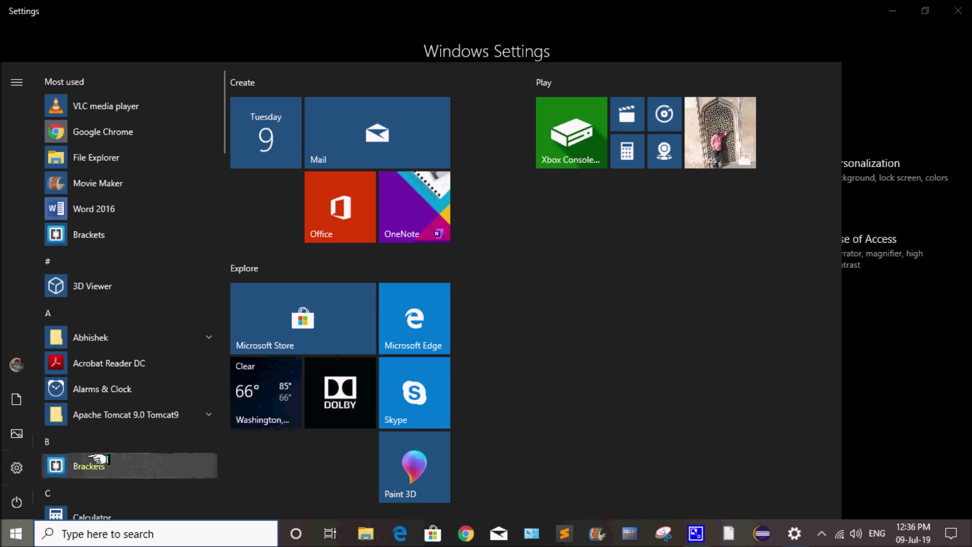
left_click(17, 468)
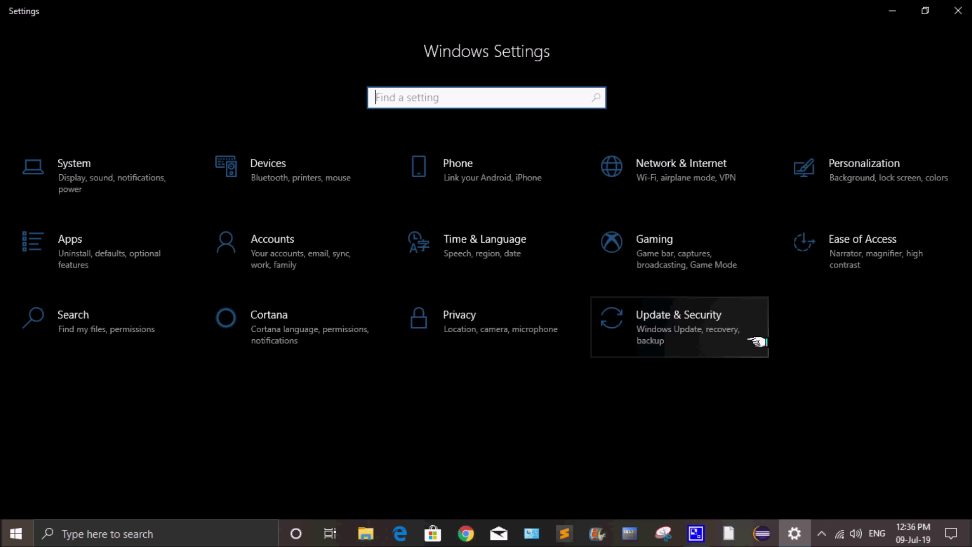
Step: Confirm Windows Update shows the device up to date, then close Settings
left_click(756, 341)
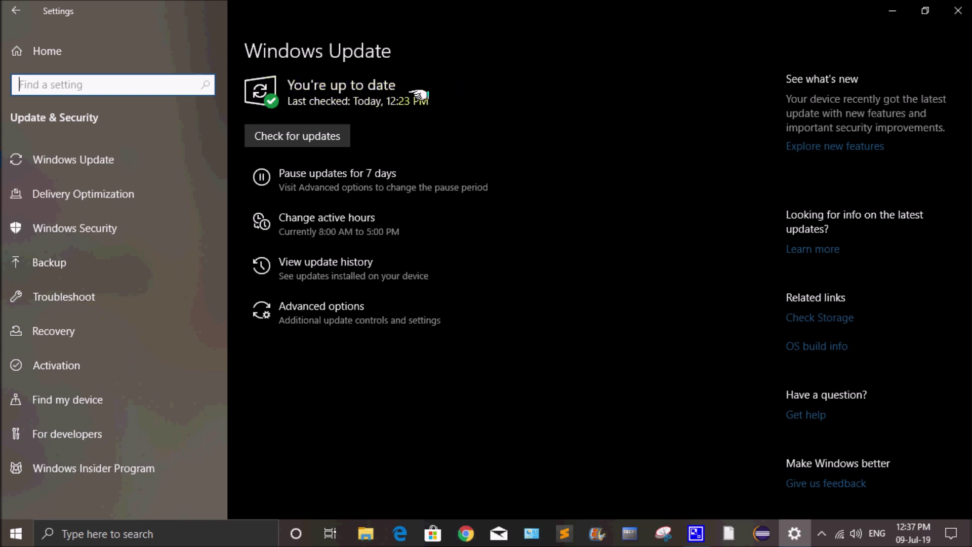
left_click(460, 95)
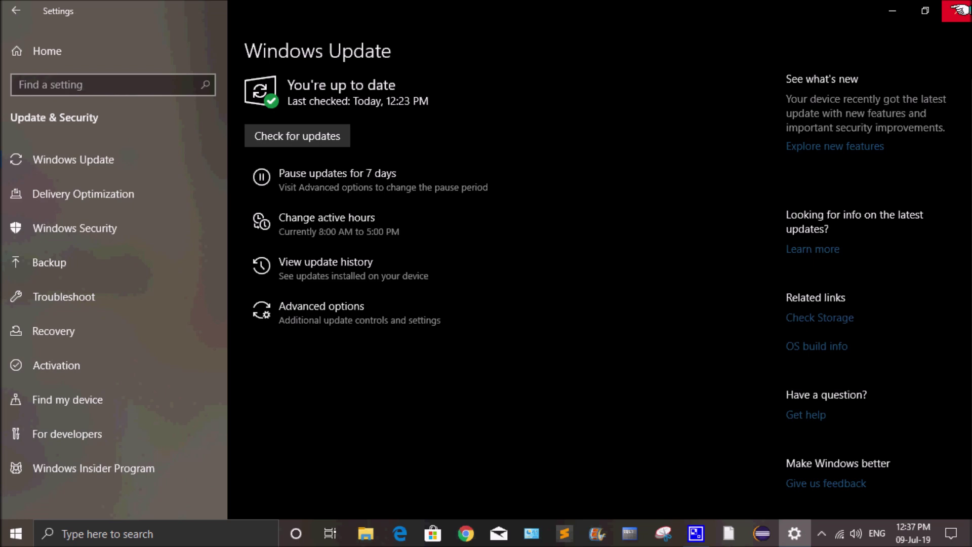
left_click(961, 10)
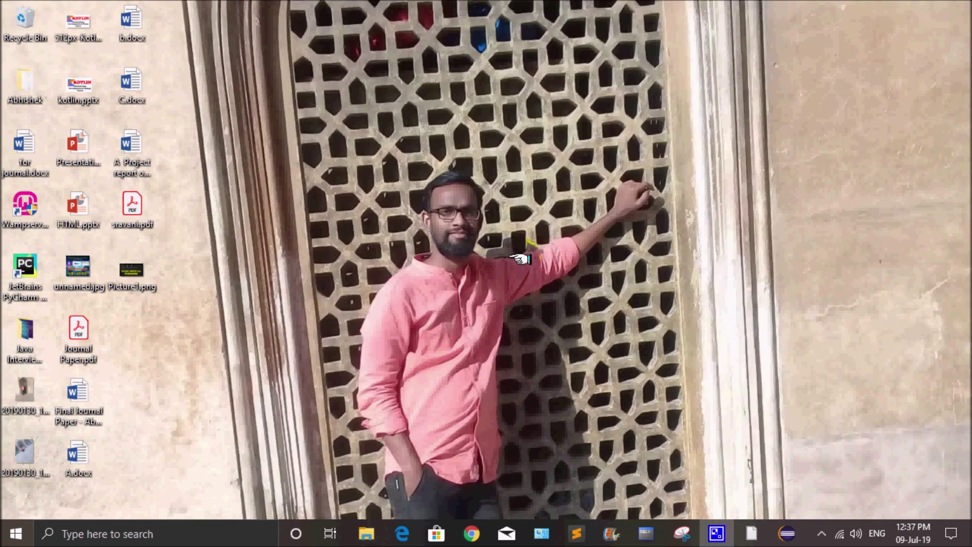
Step: Reopen Settings with Win+I and go to Personalization's Background page
key("super+i")
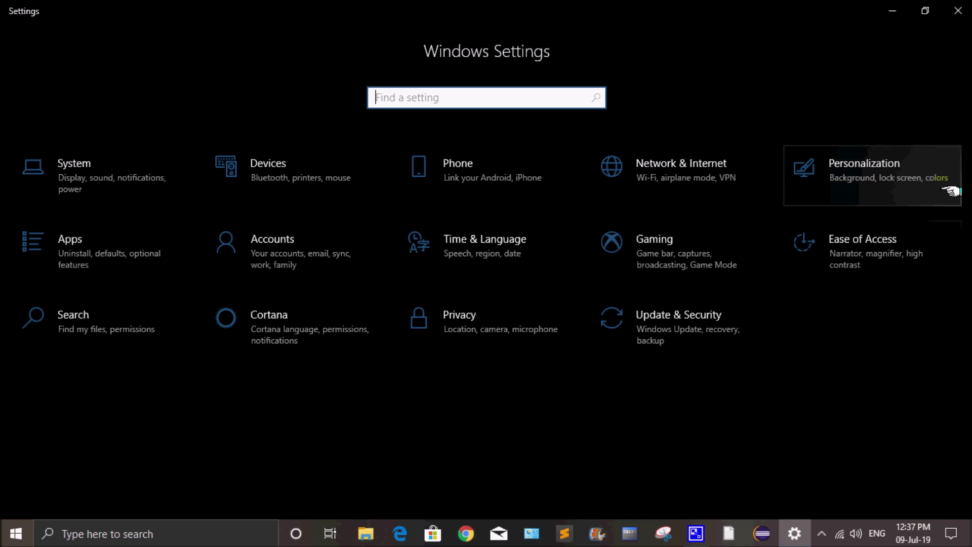
left_click(904, 185)
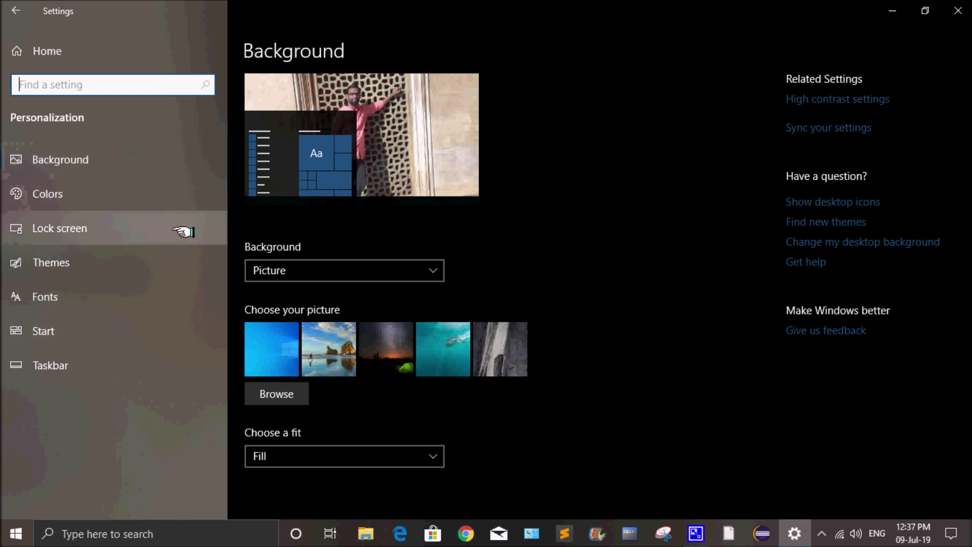
Step: Go to the Colors page and expand 'Choose your color' (Light, Dark, Custom)
left_click(186, 197)
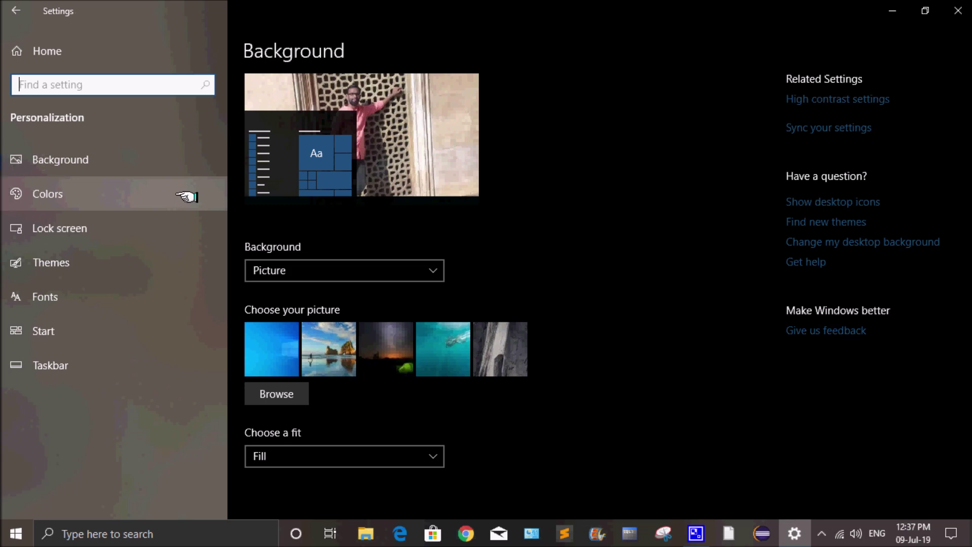
left_click(187, 197)
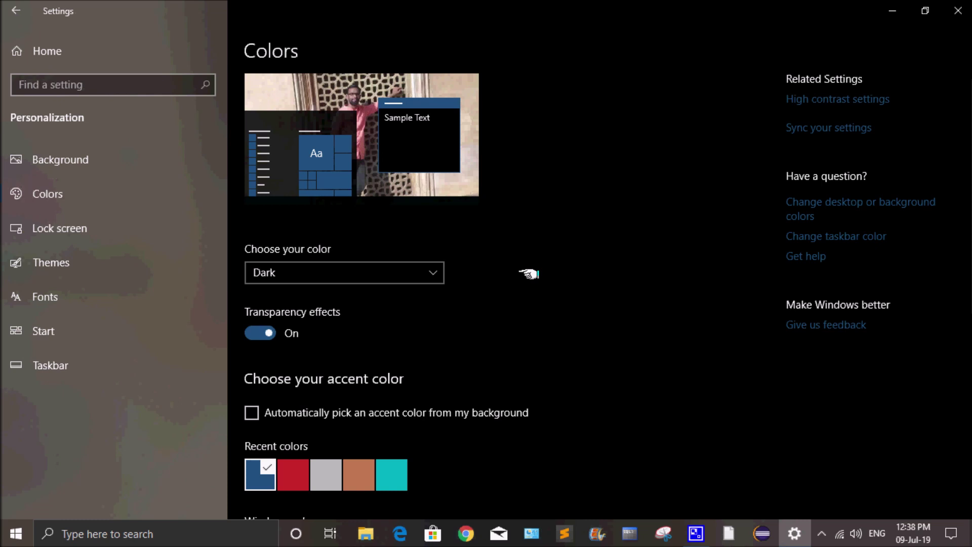
left_click_drag(259, 88, 296, 110)
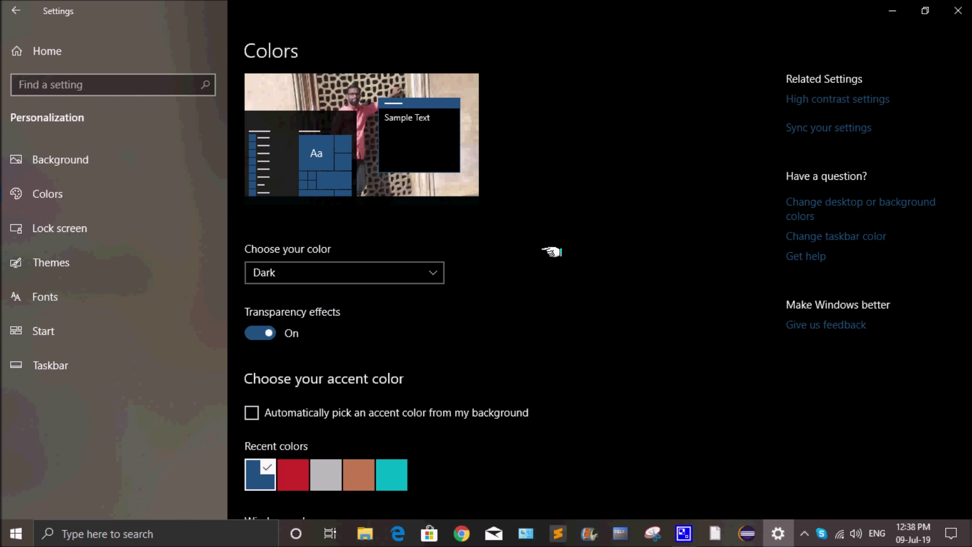
left_click(430, 272)
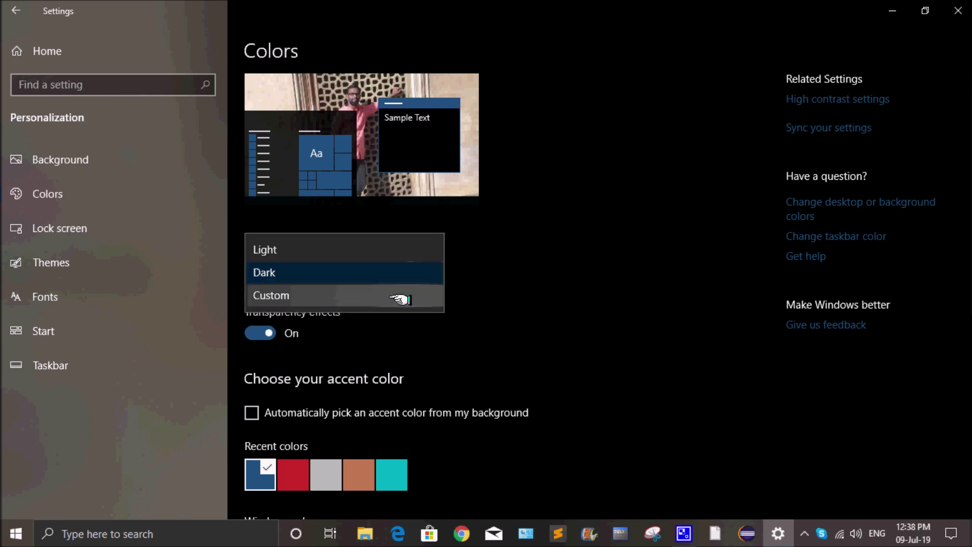
Step: Choose Custom colour mode and toggle default app mode between Light and Dark, ending on Dark
left_click(393, 294)
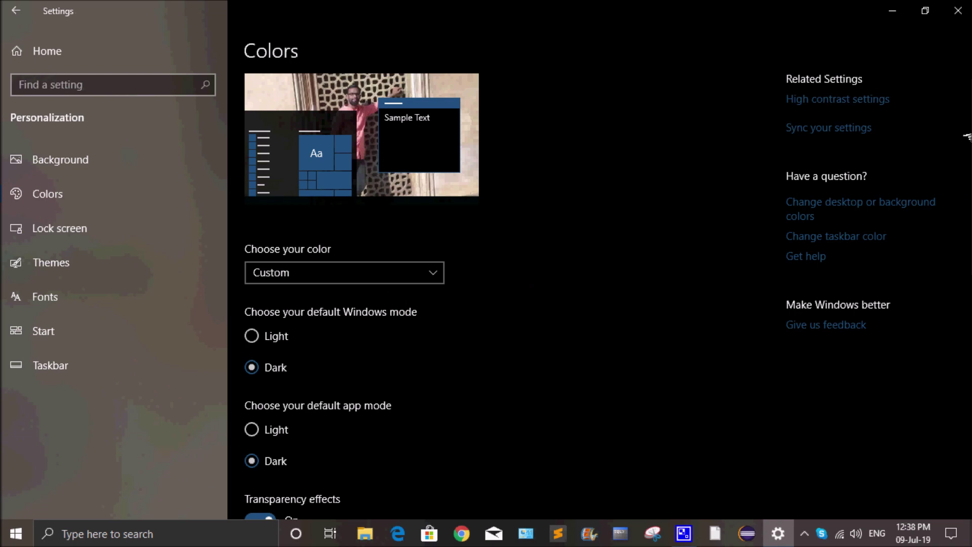
scroll(965, 133, "down", 5)
scroll(873, 167, "up", 2)
scroll(781, 200, "up", 1)
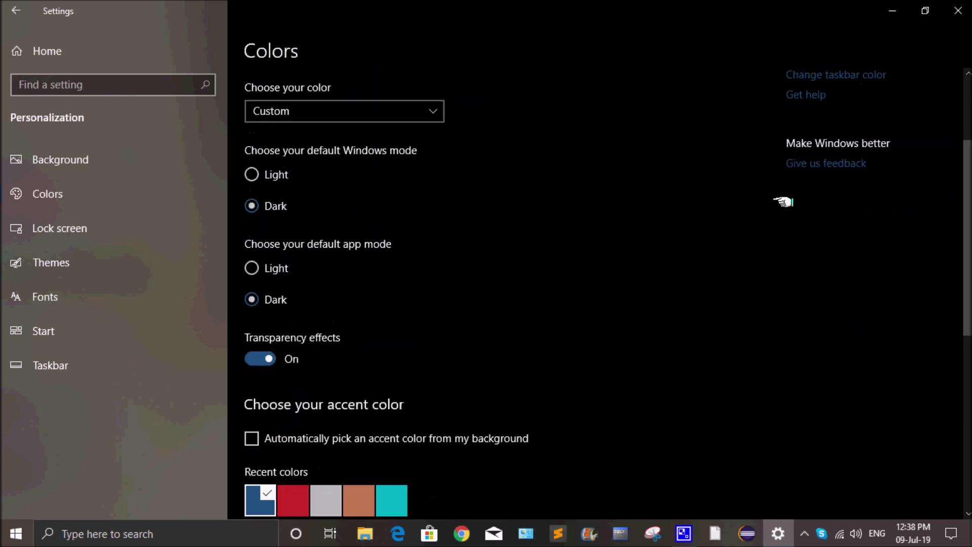
left_click(251, 267)
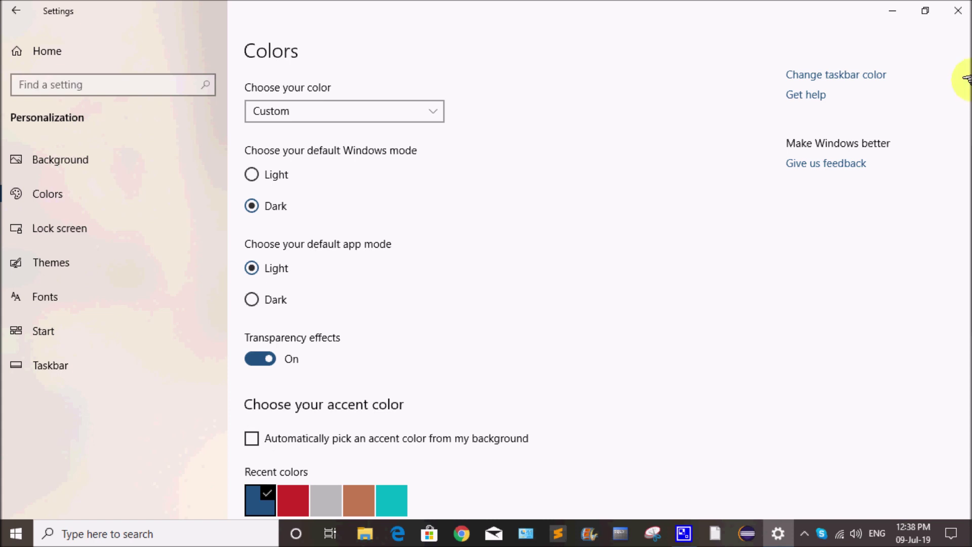
left_click_drag(965, 151, 966, 87)
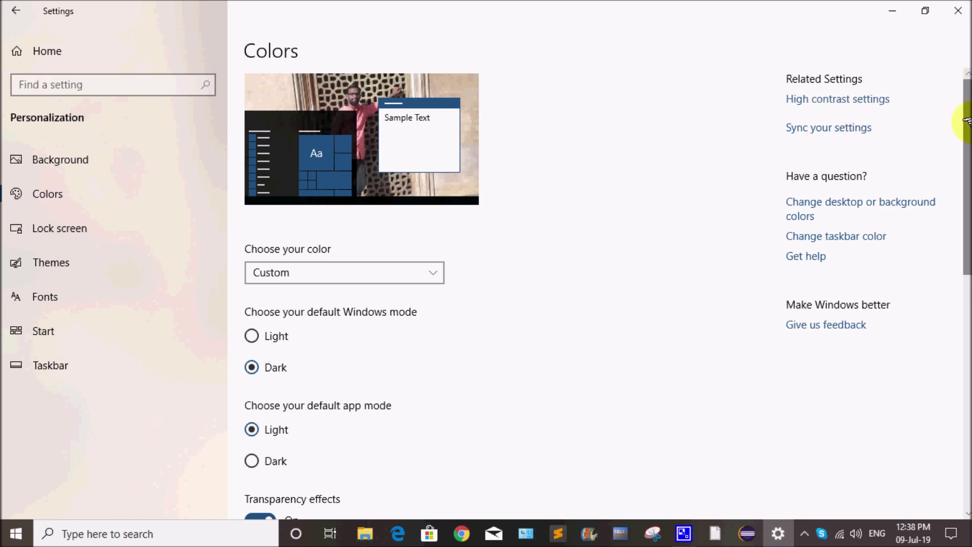
left_click_drag(965, 123, 966, 169)
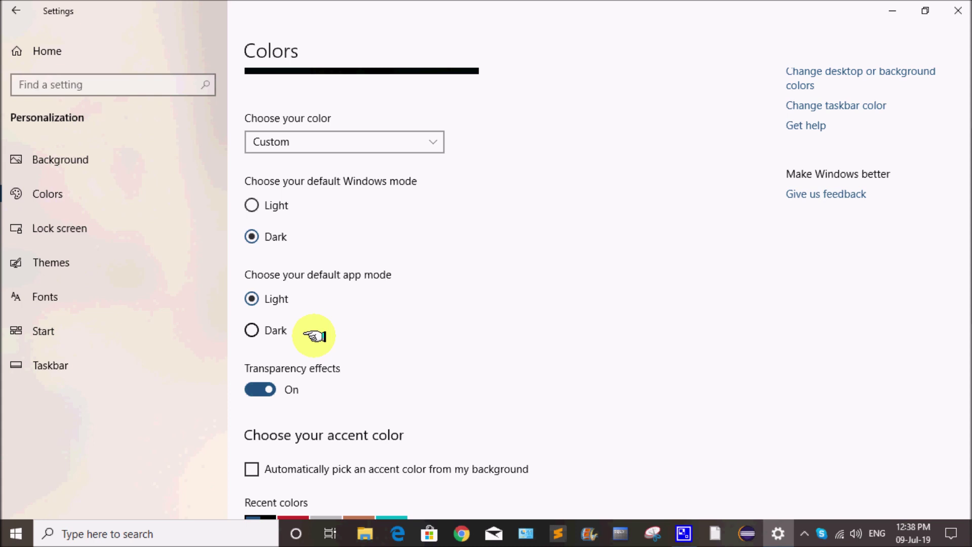
left_click(251, 331)
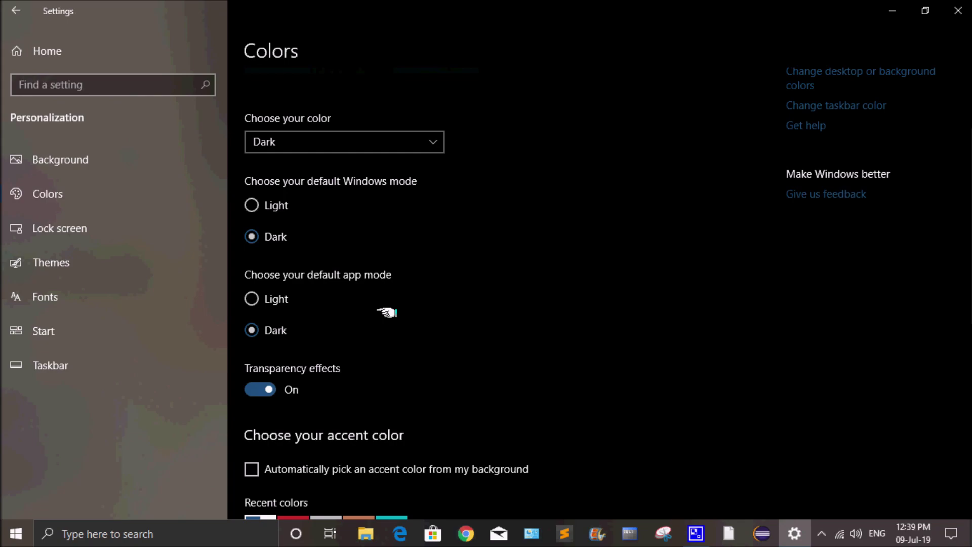
left_click(270, 299)
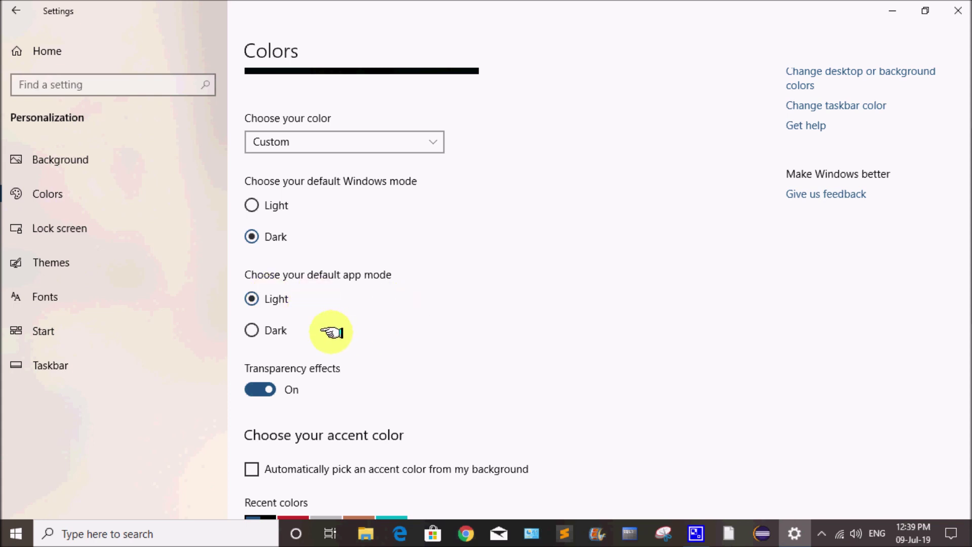
left_click(271, 330)
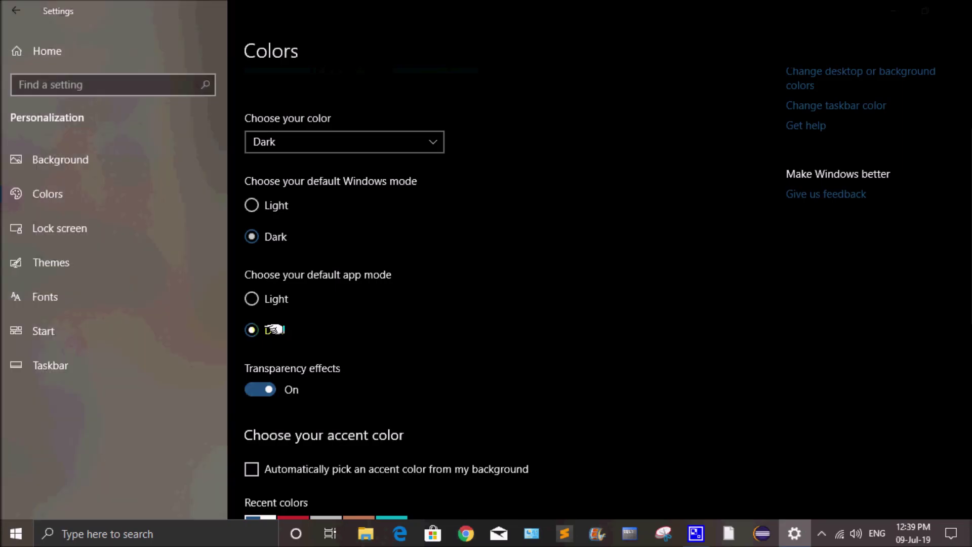
Step: Close Settings and browse Local Disk (E:) and its Home folder in dark File Explorer
left_click(954, 14)
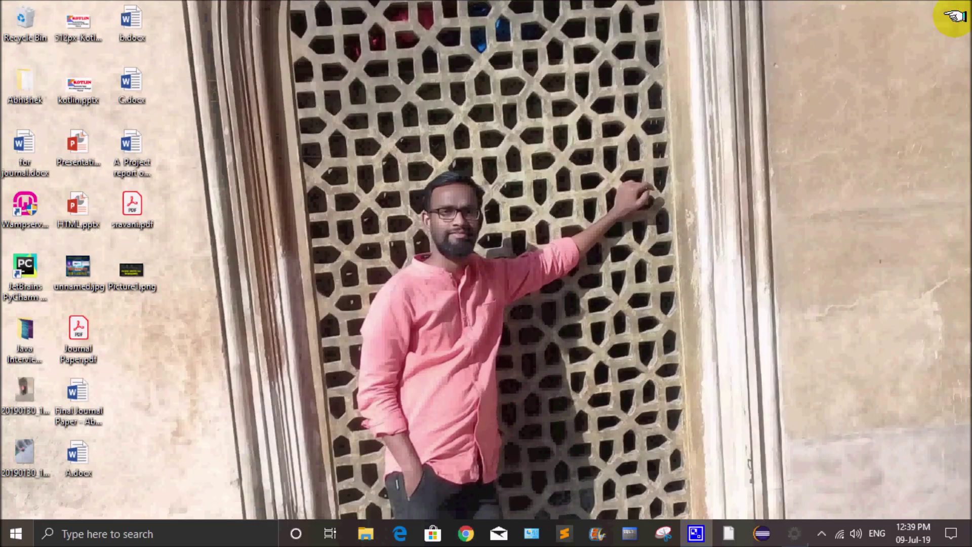
key("super+e")
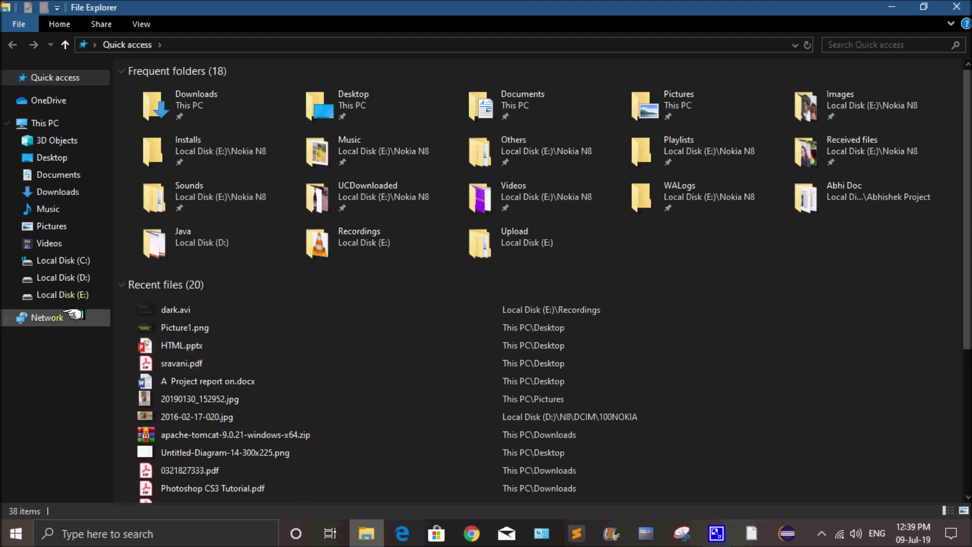
left_click(63, 294)
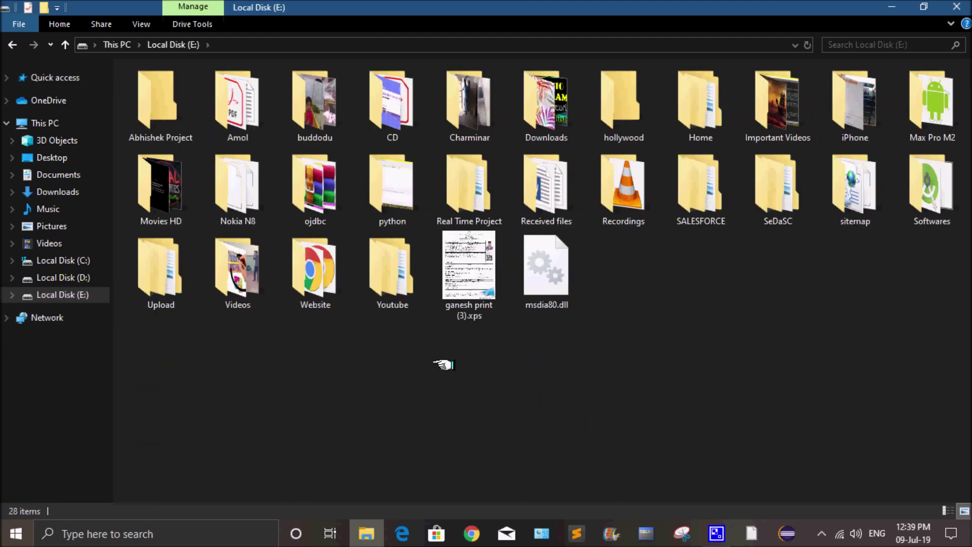
double_click(710, 114)
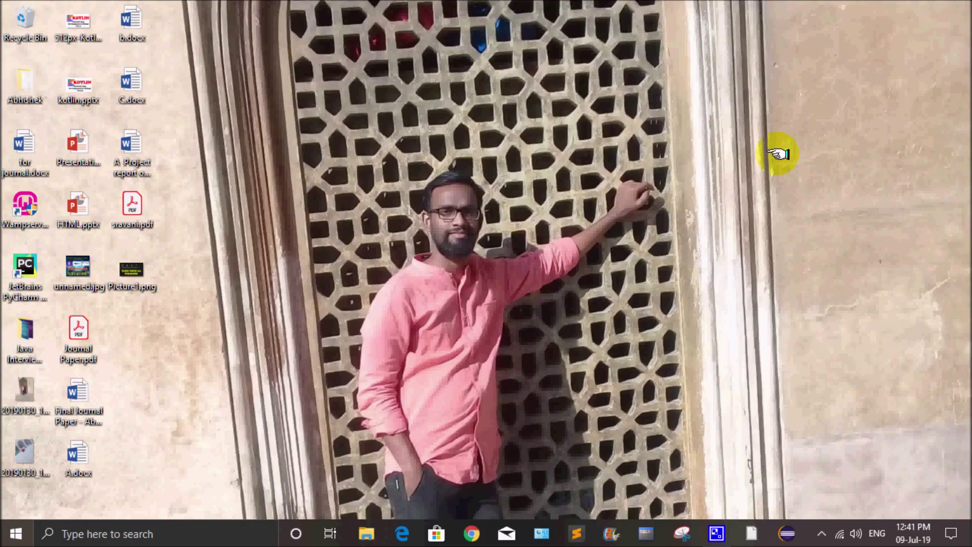
Step: Open another File Explorer window and enter Local Disk (E:) from This PC
key("super+e")
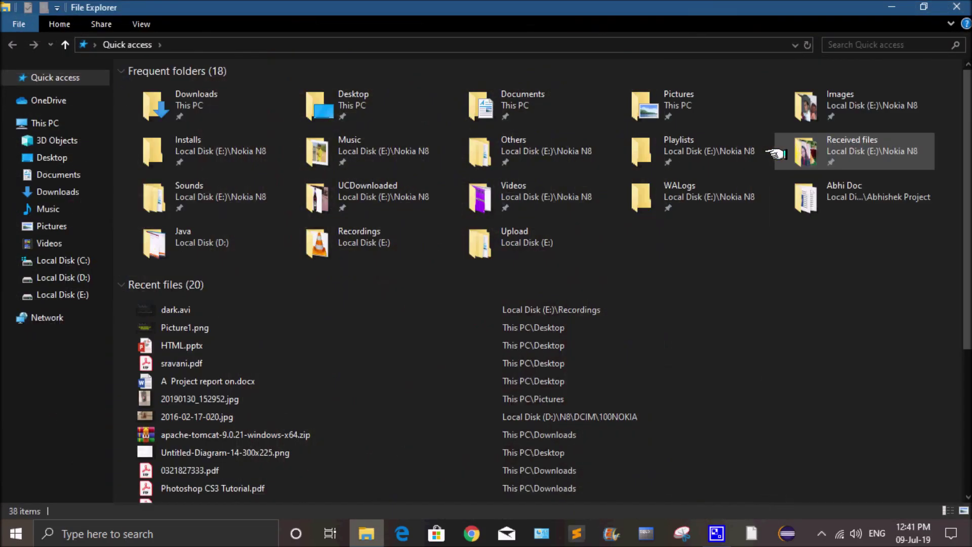
left_click(70, 123)
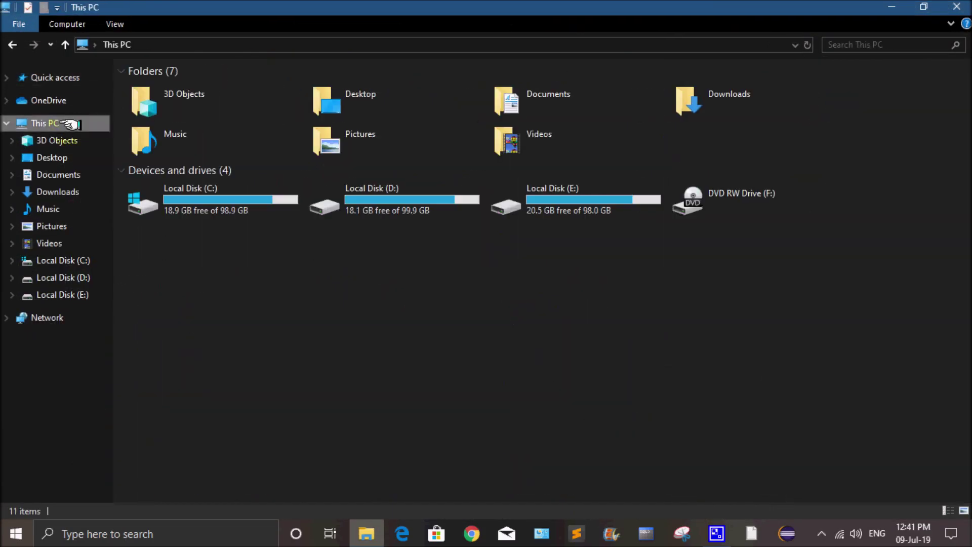
double_click(548, 201)
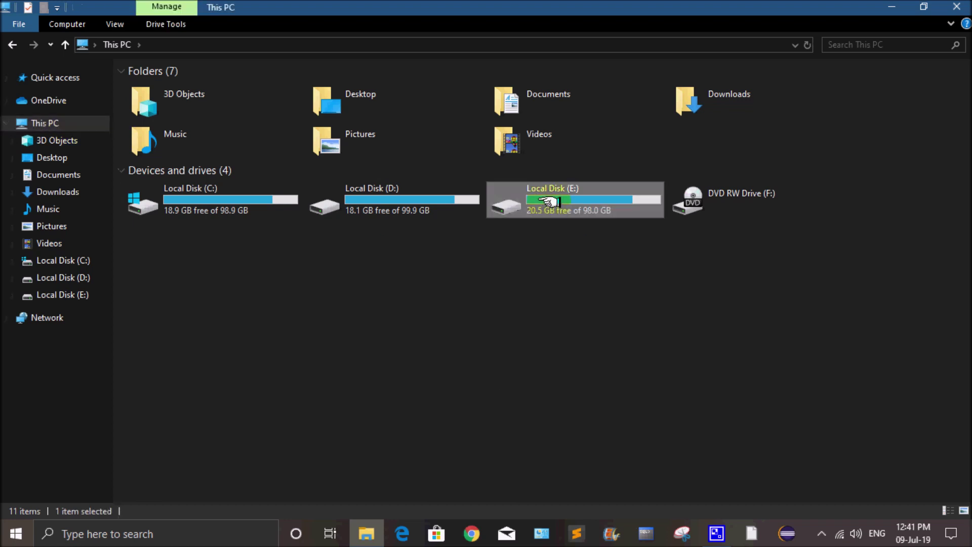